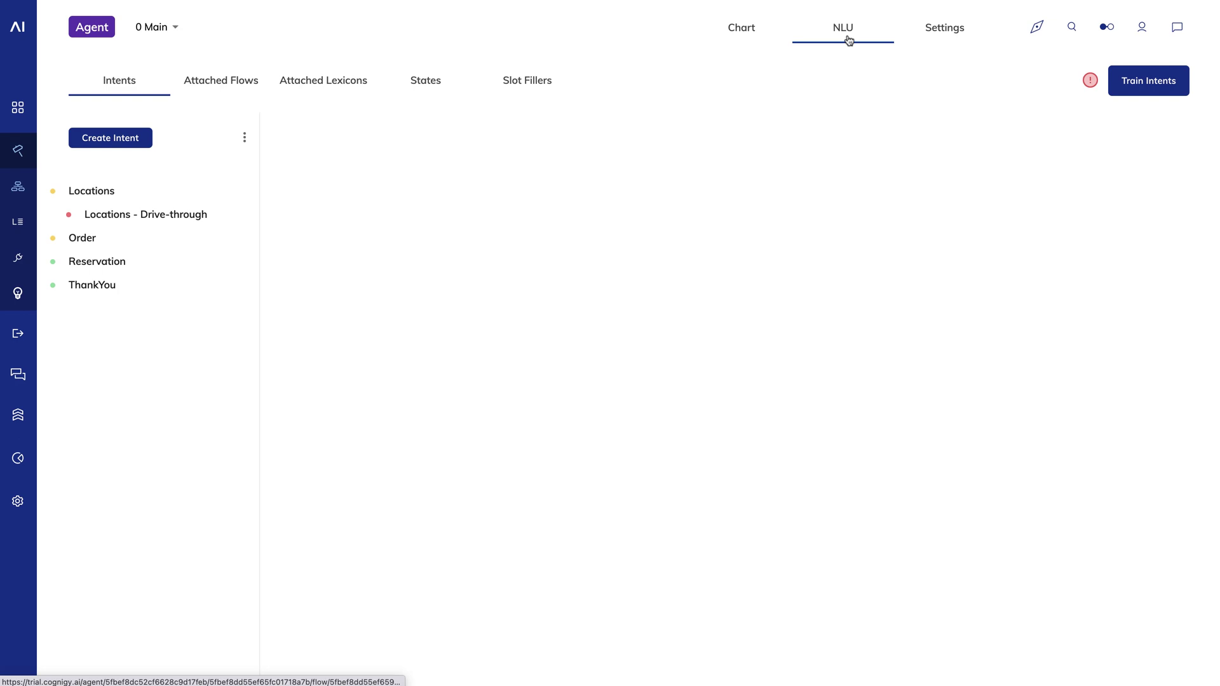
Start a new intent named 'My new intent', then abandon it without creating it
click(246, 139)
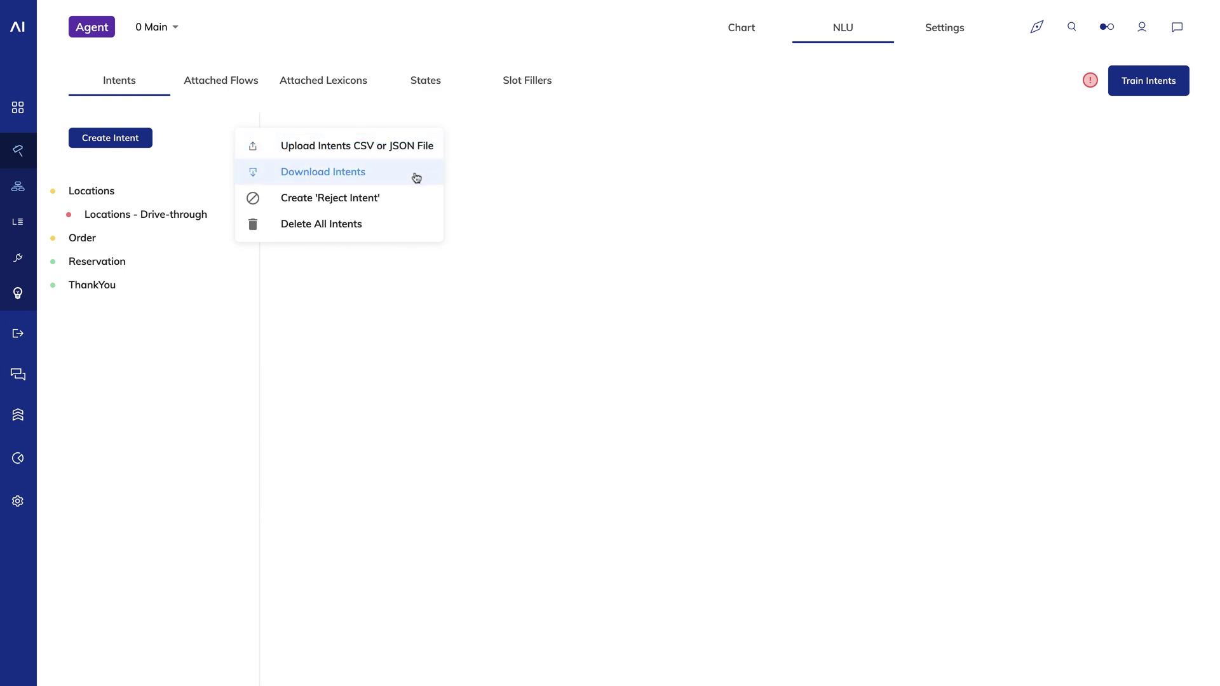
click(108, 407)
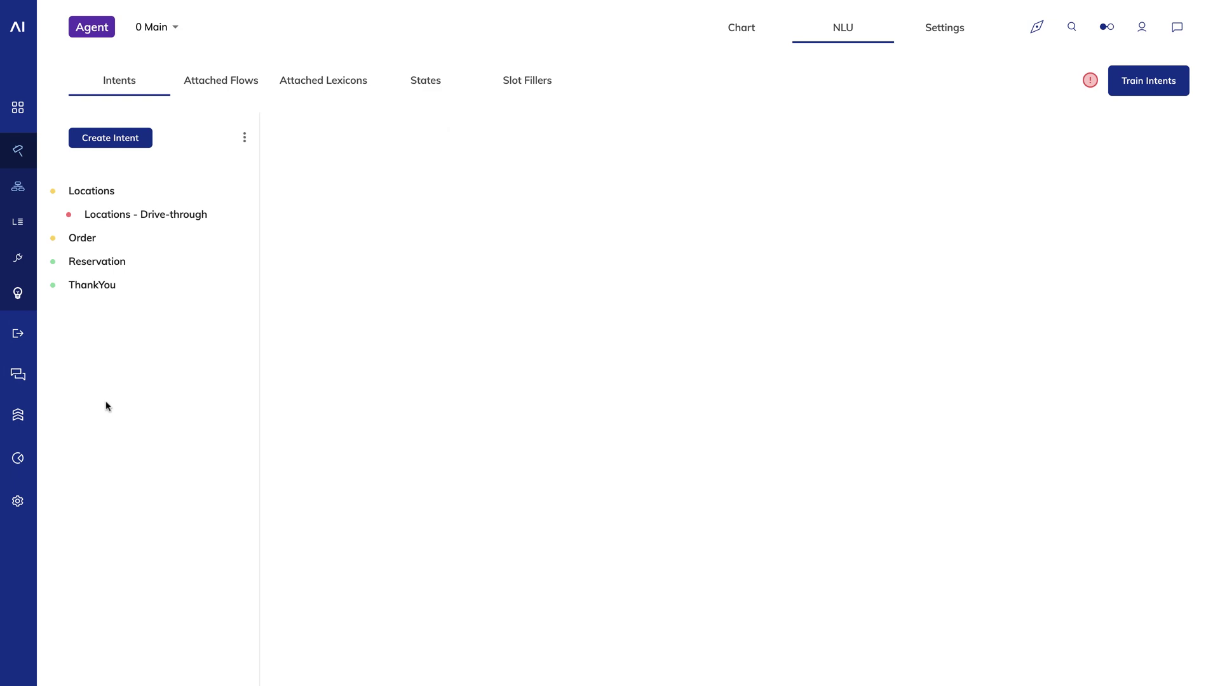
click(126, 147)
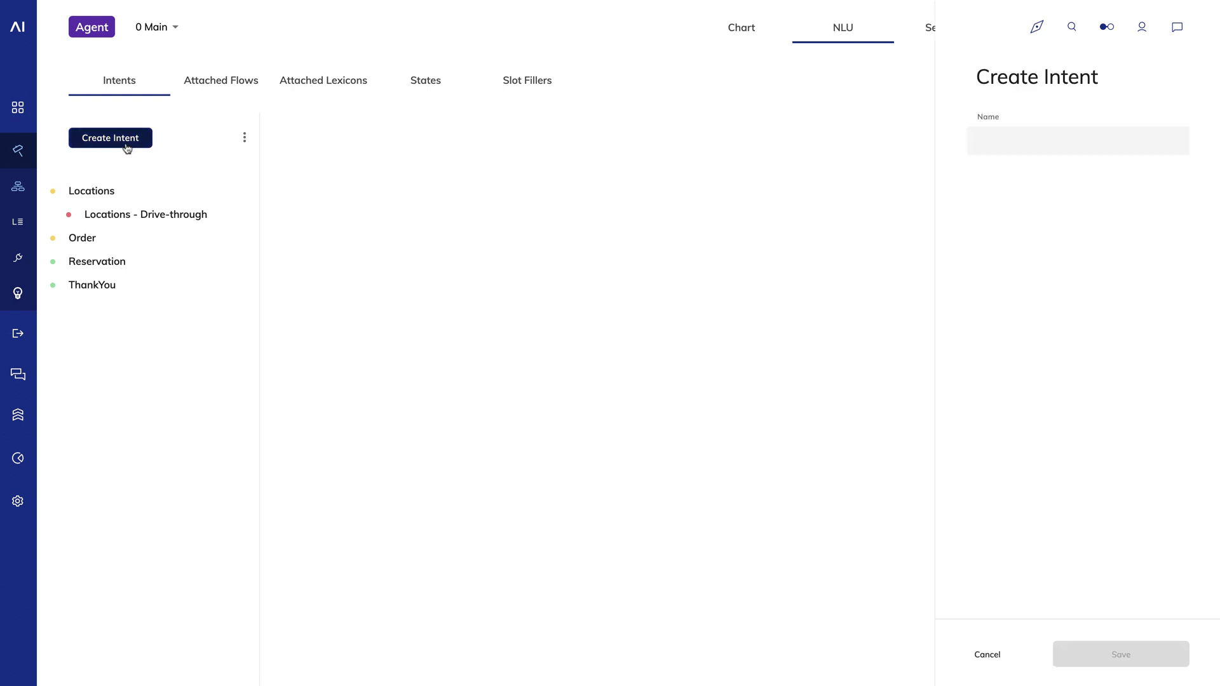
click(1002, 136)
text(N)
key(BackSpace)
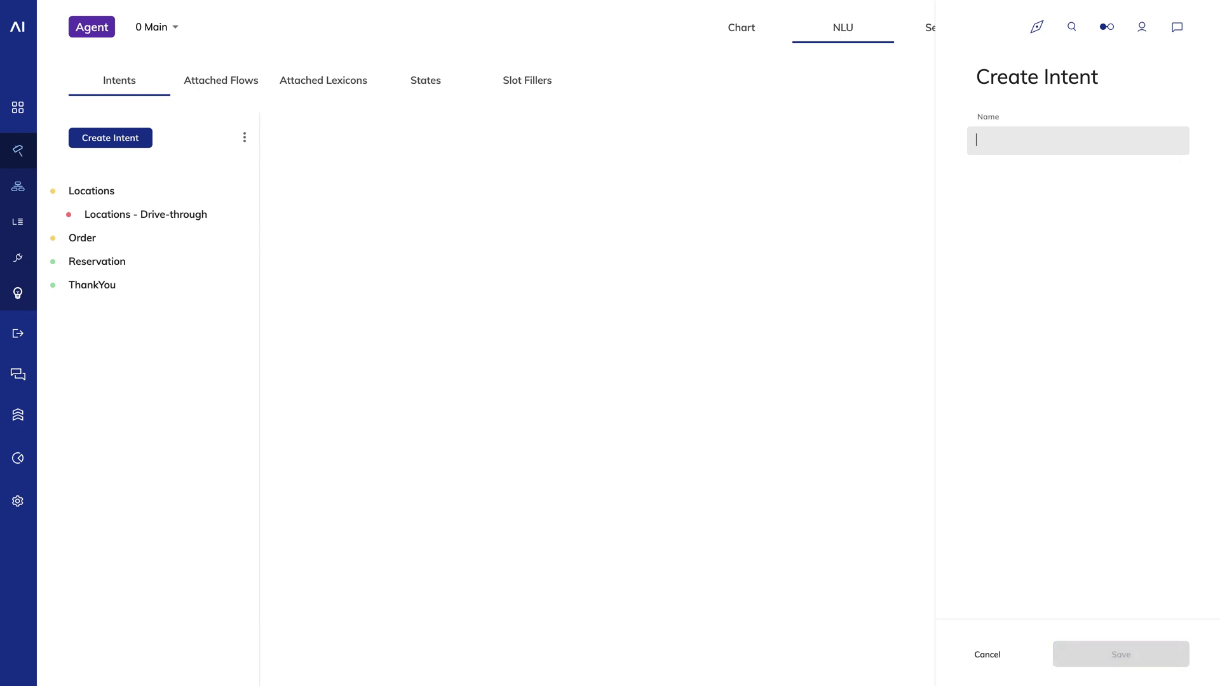
text(My new intent)
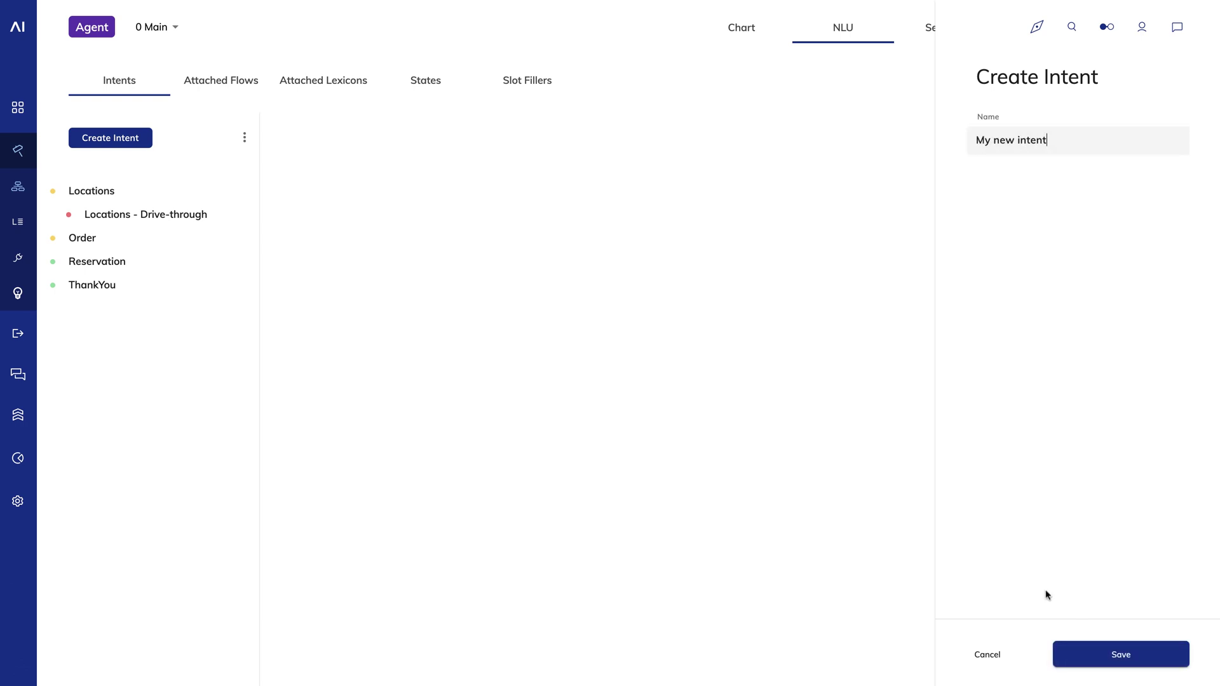
click(987, 655)
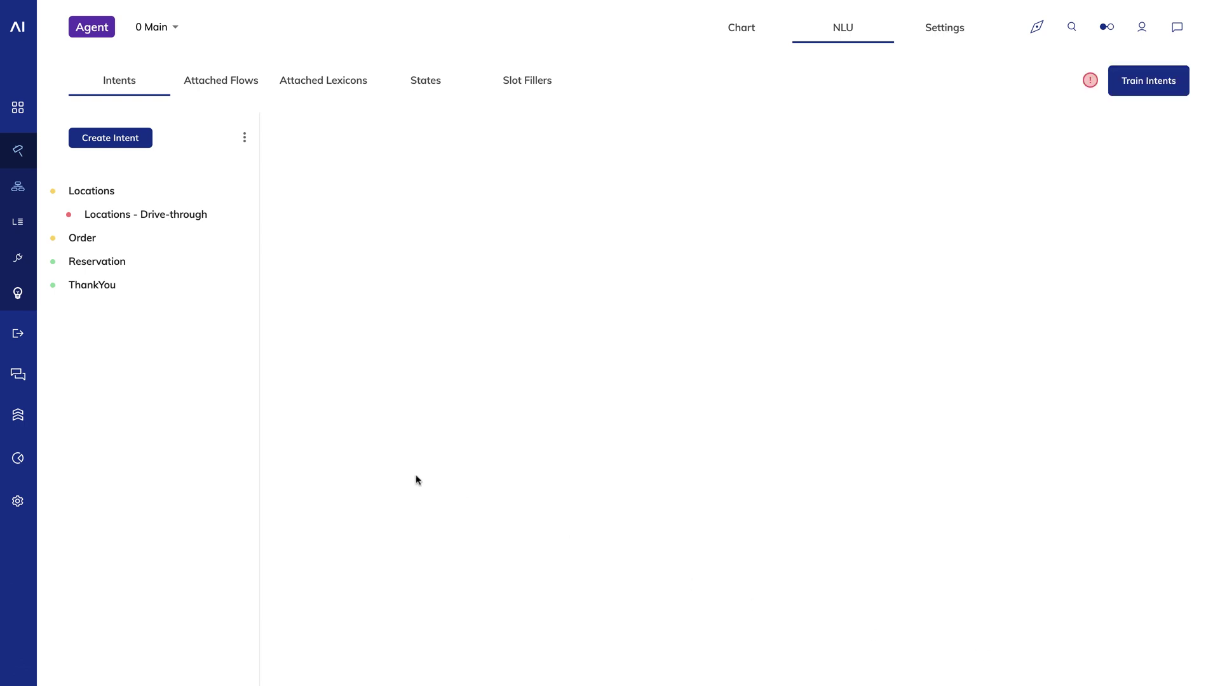
Enter 'We have locations everywhere!' as the Locations intent's Default Reply text
click(104, 193)
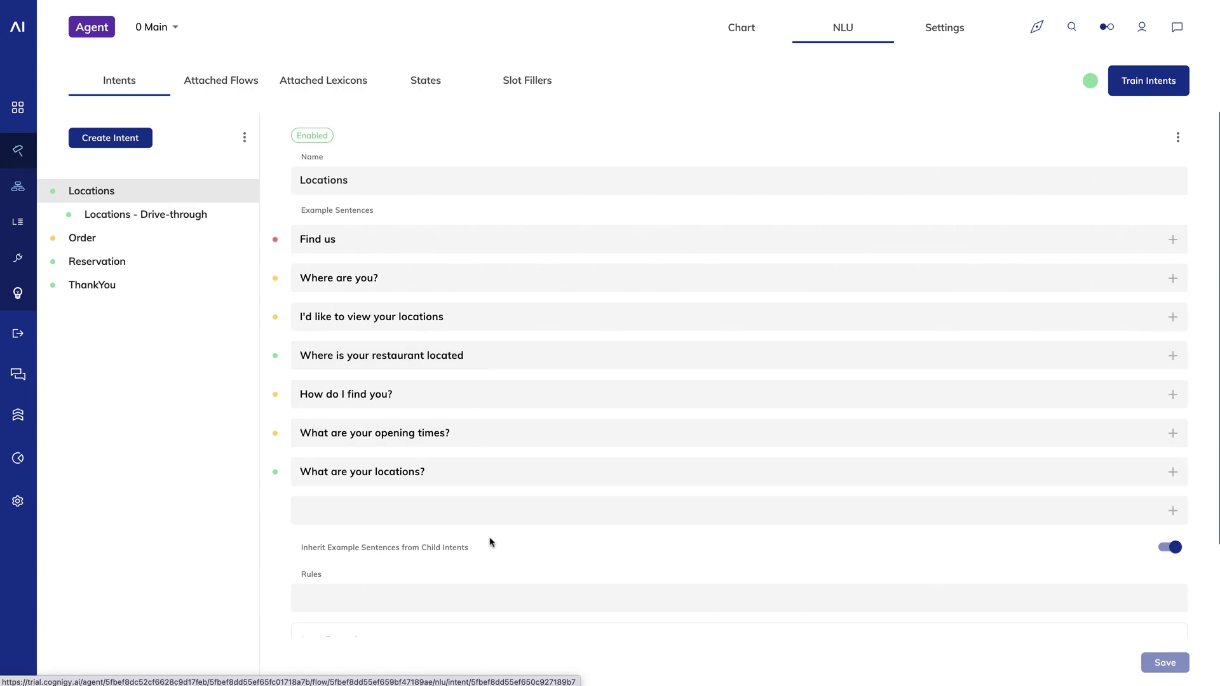
scroll(491, 542, down, 2)
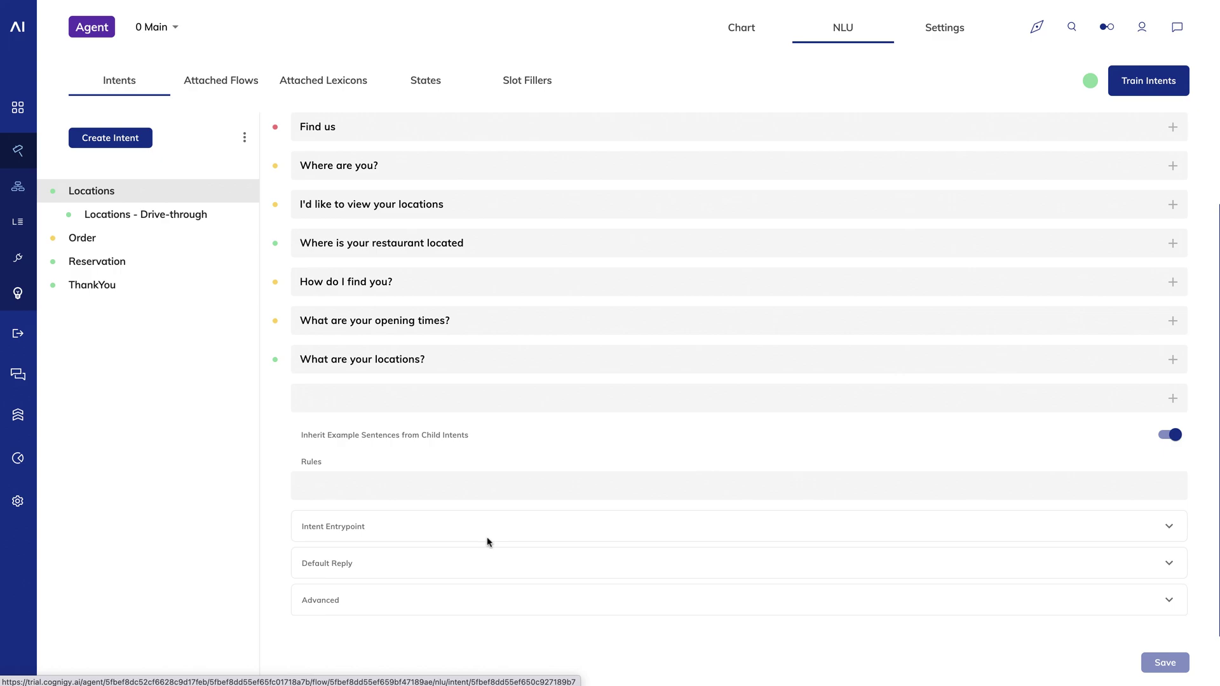
click(419, 564)
scroll(418, 565, down, 4)
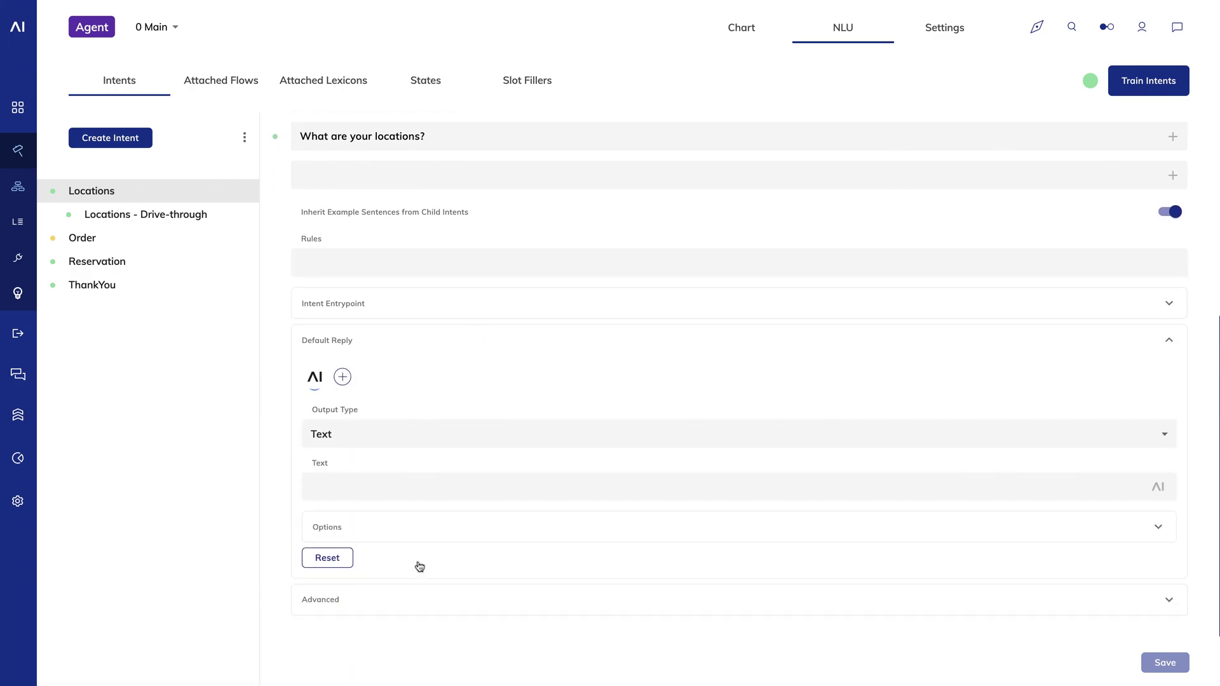
click(337, 484)
text(We have loc)
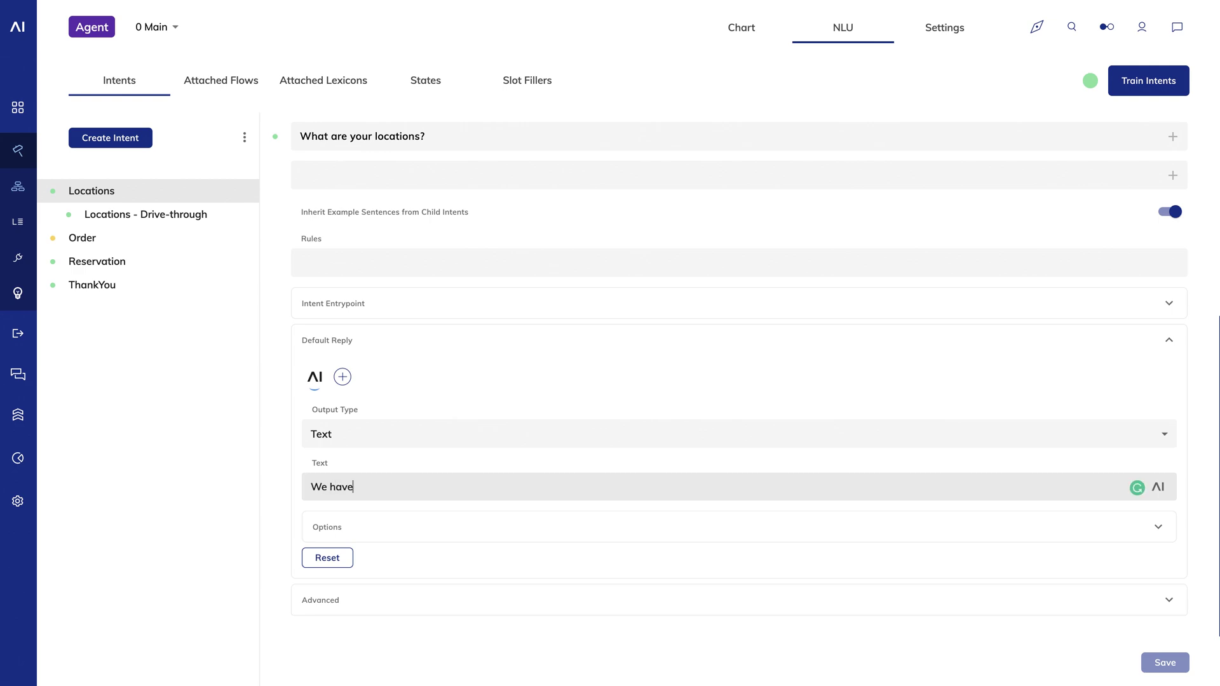
text(ations everywh)
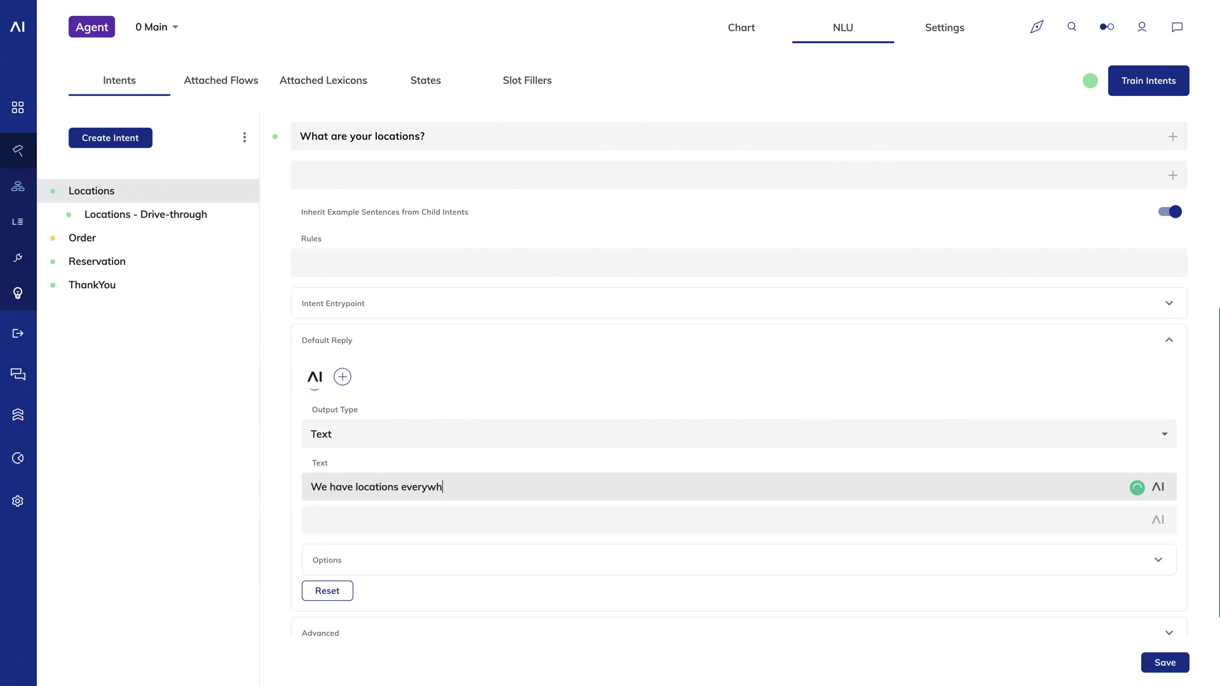
text(ere!)
Under Advanced, pick the suggested confirmation sentence 'You want to check out our locations?'
click(324, 636)
scroll(326, 640, down, 4)
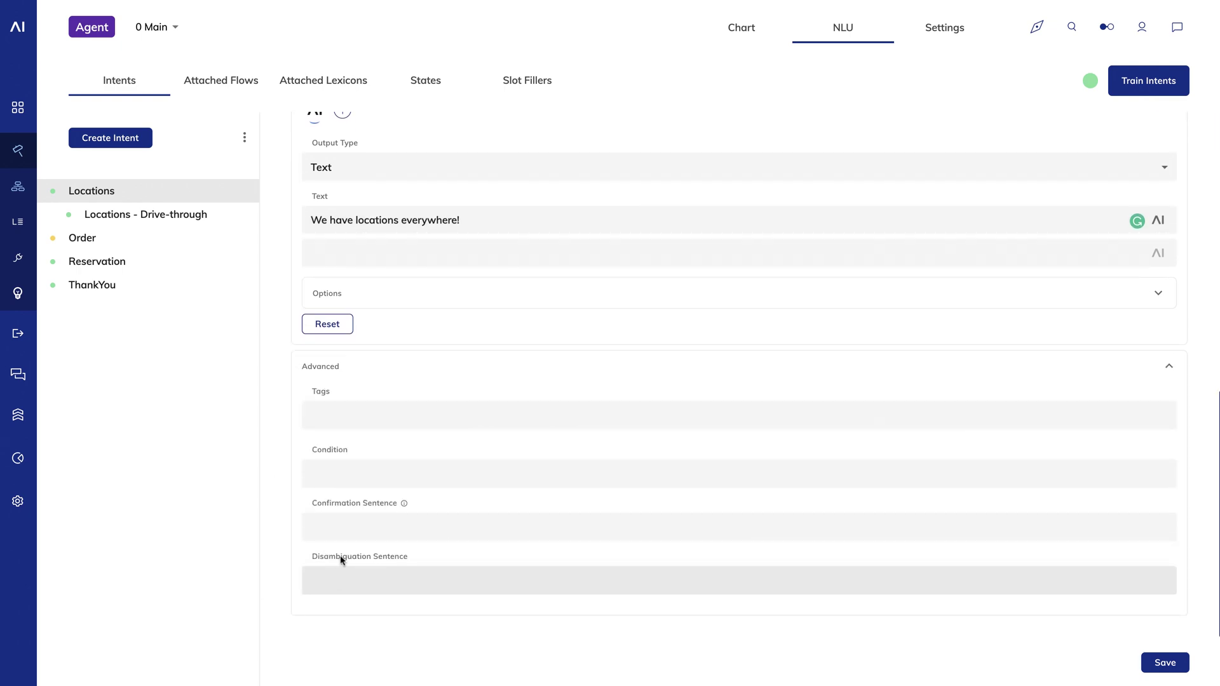
click(345, 530)
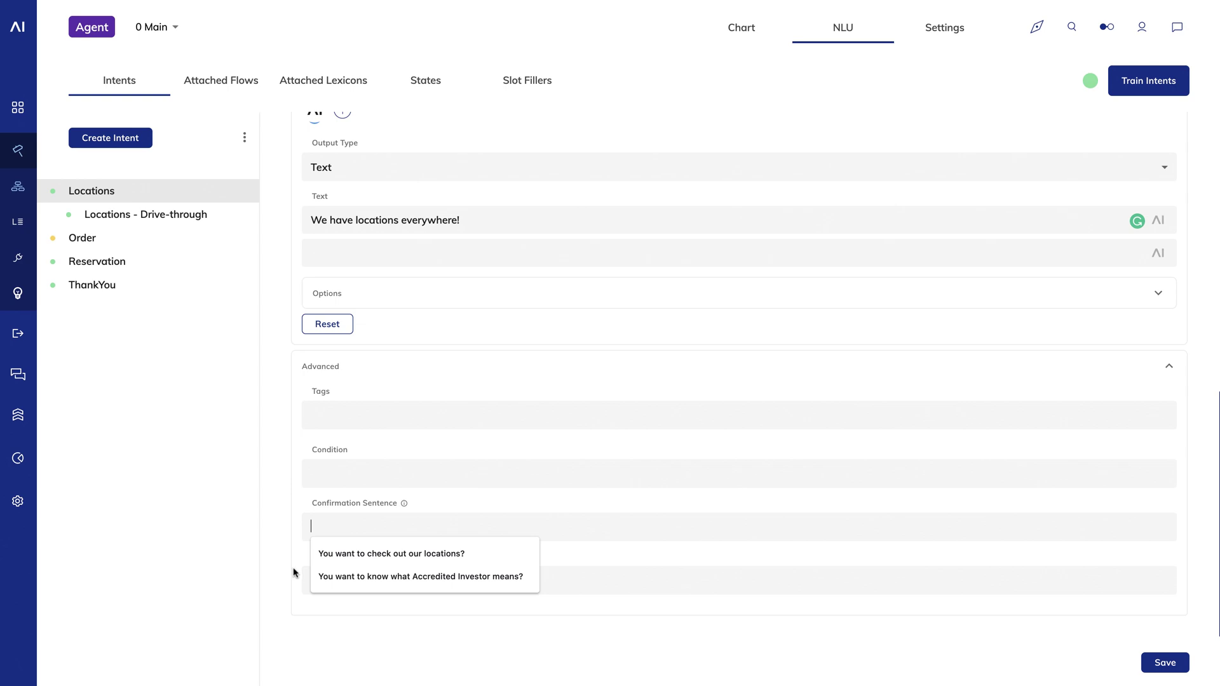
click(337, 555)
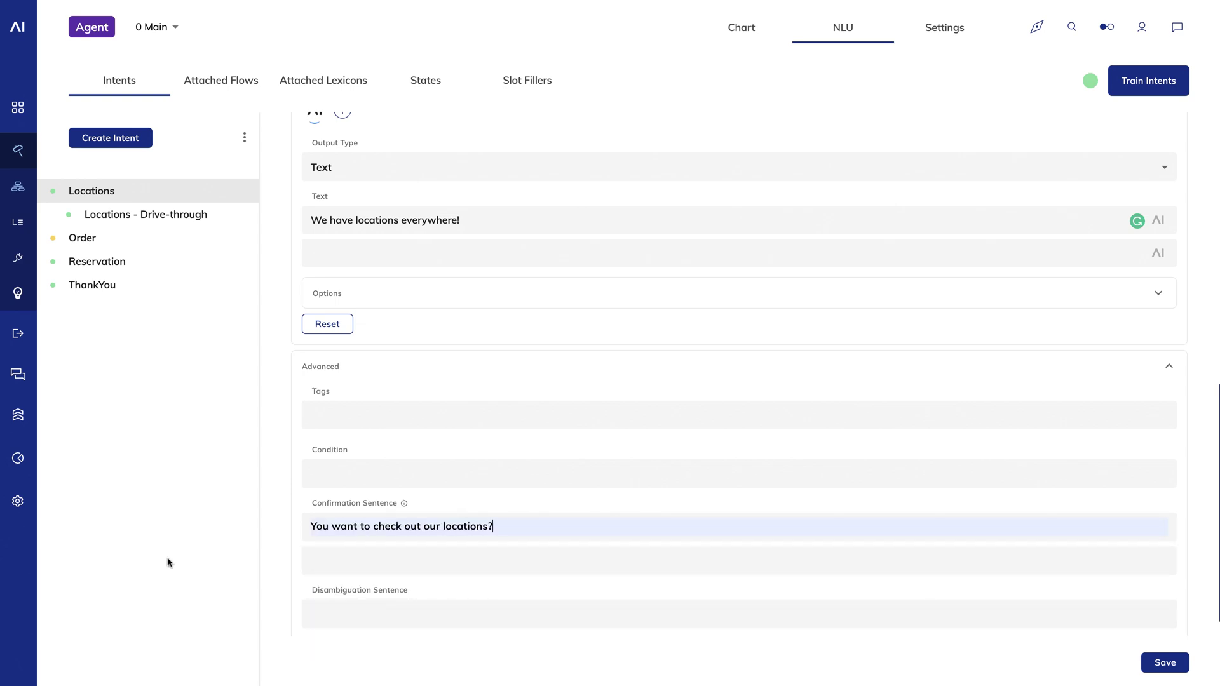
mouse_move(405, 505)
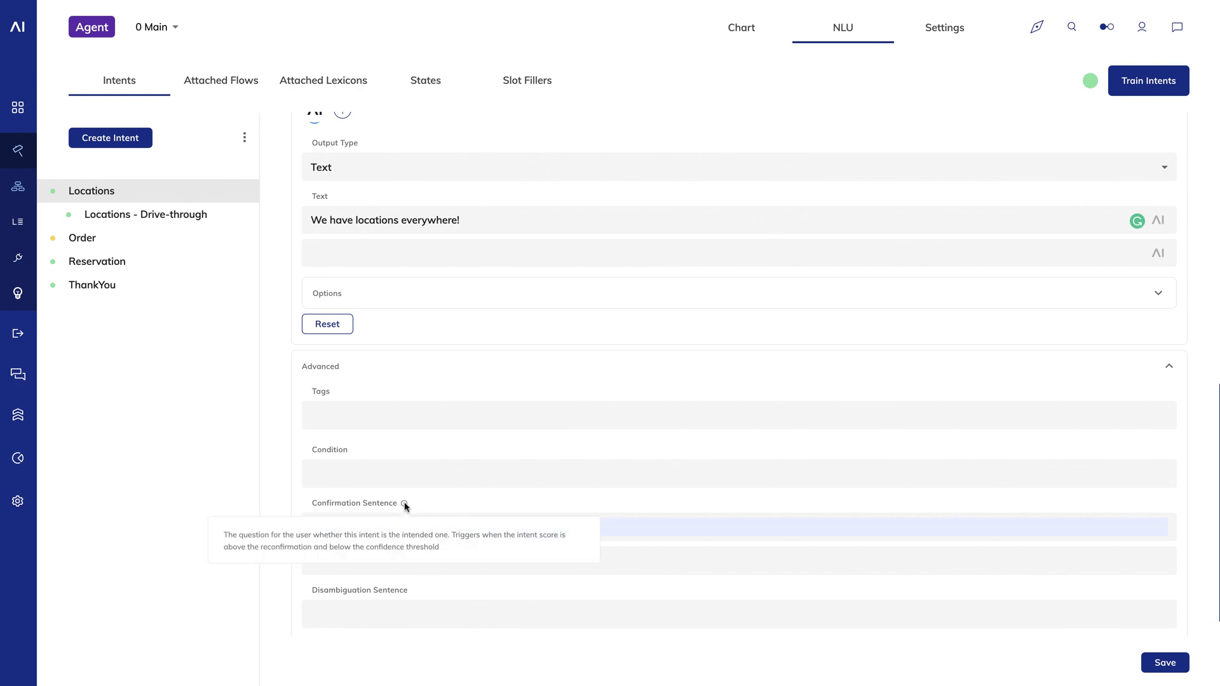
scroll(430, 507, up, 4)
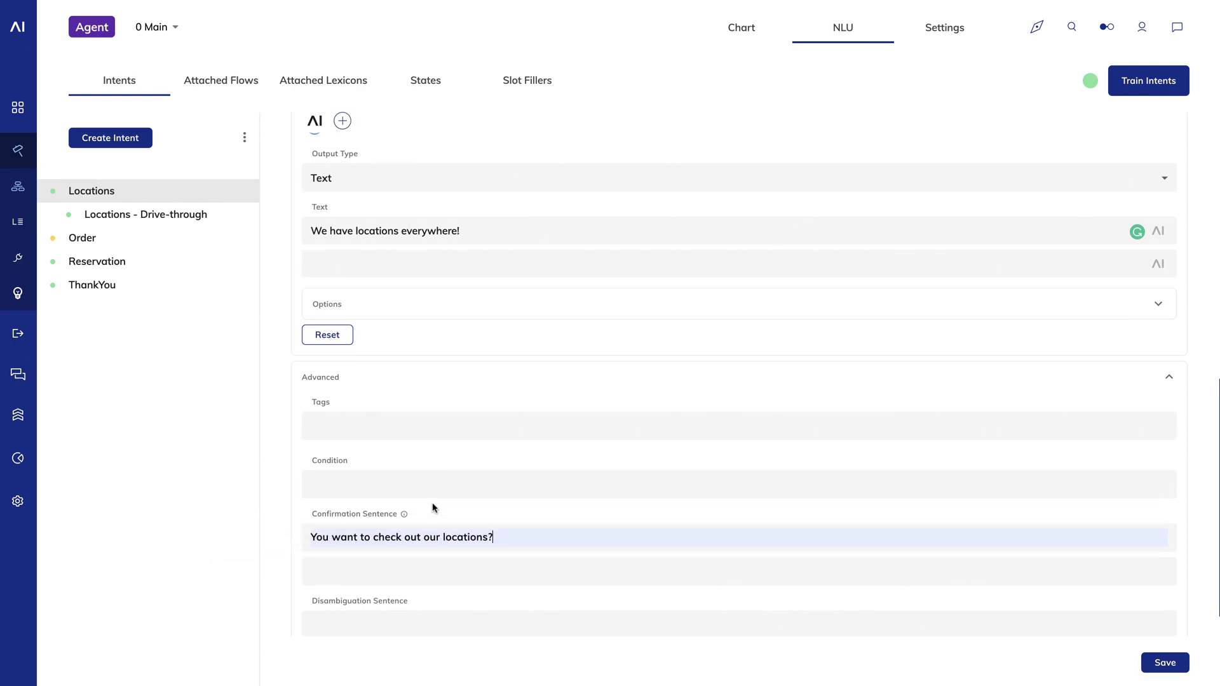
Review the Locations intent's entrypoint execution choices, then collapse the entrypoint and advanced settings
click(455, 306)
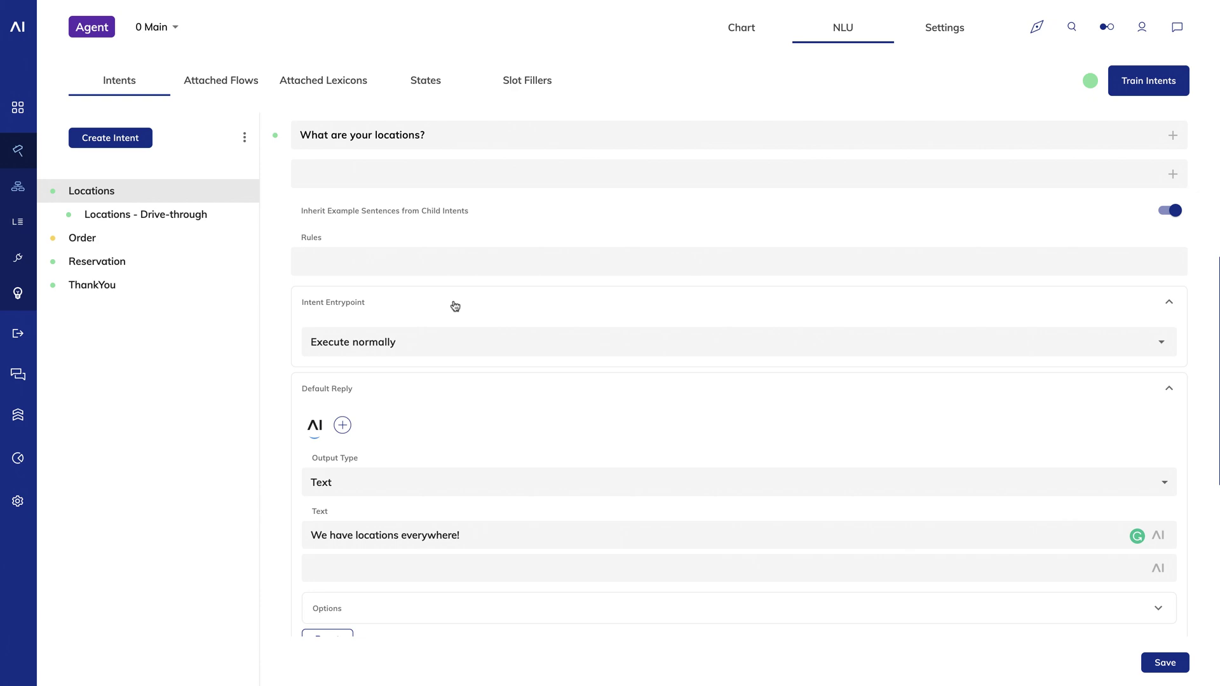
click(476, 345)
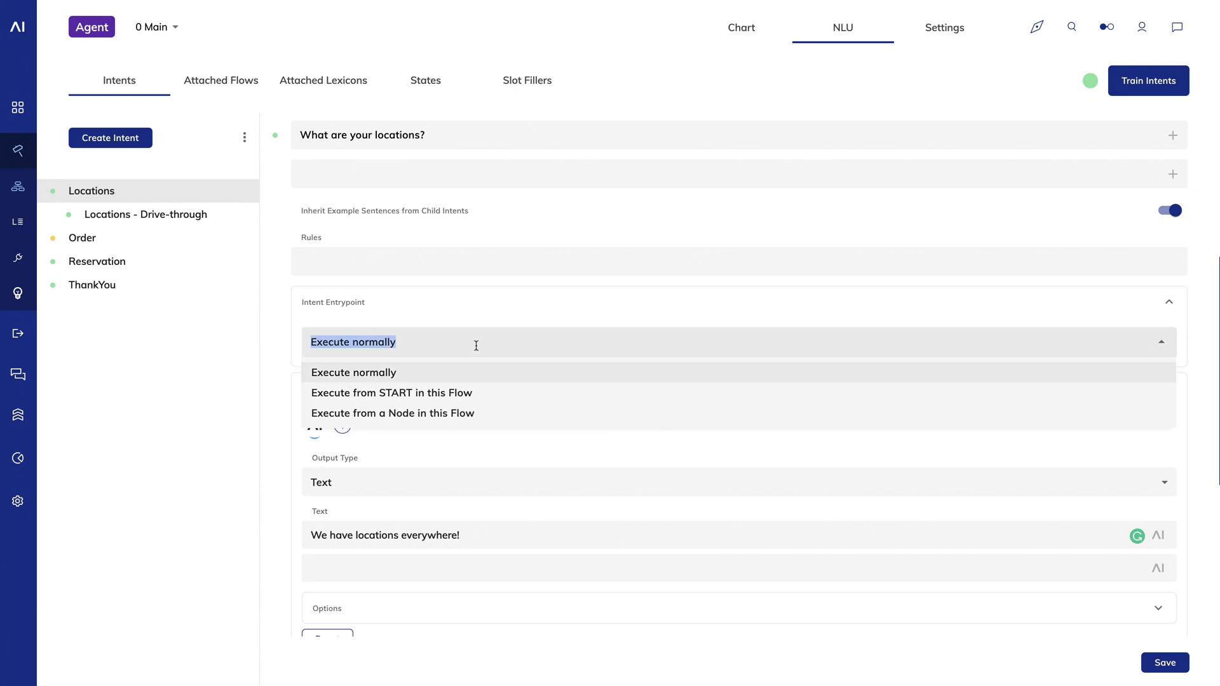
click(461, 413)
click(468, 375)
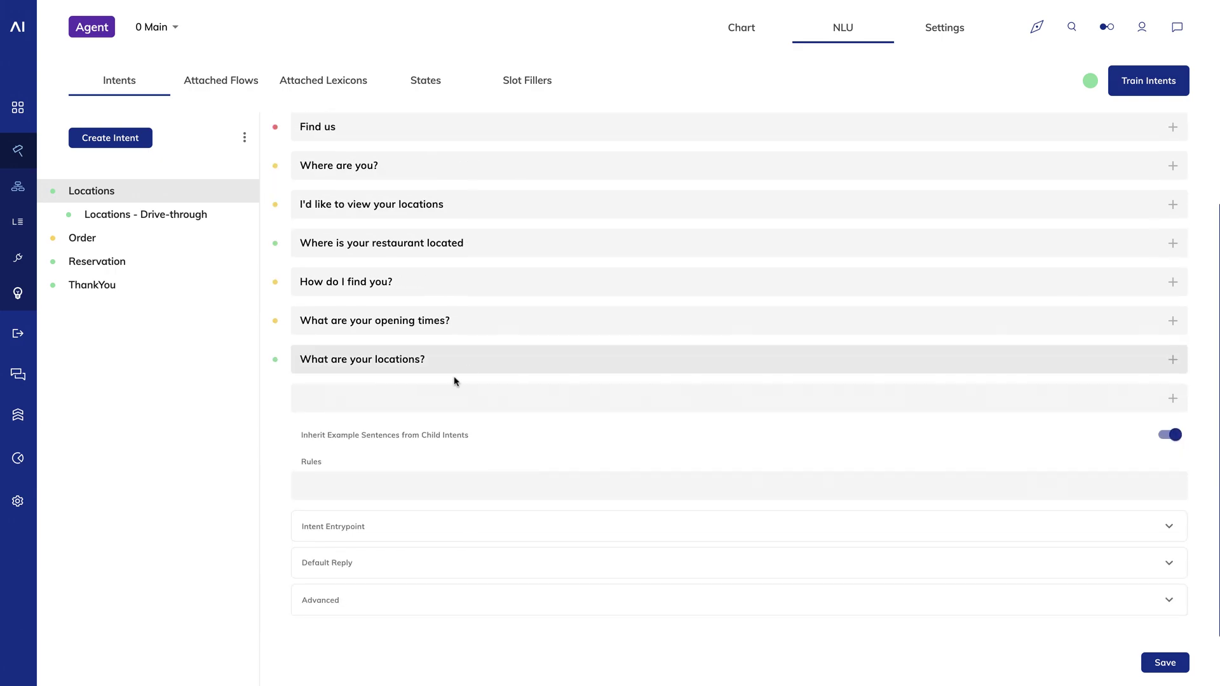
Add 'Do you have locations in Sydney?' and annotate Sydney as Lexicon Slot 'location'
click(393, 397)
text(Do you)
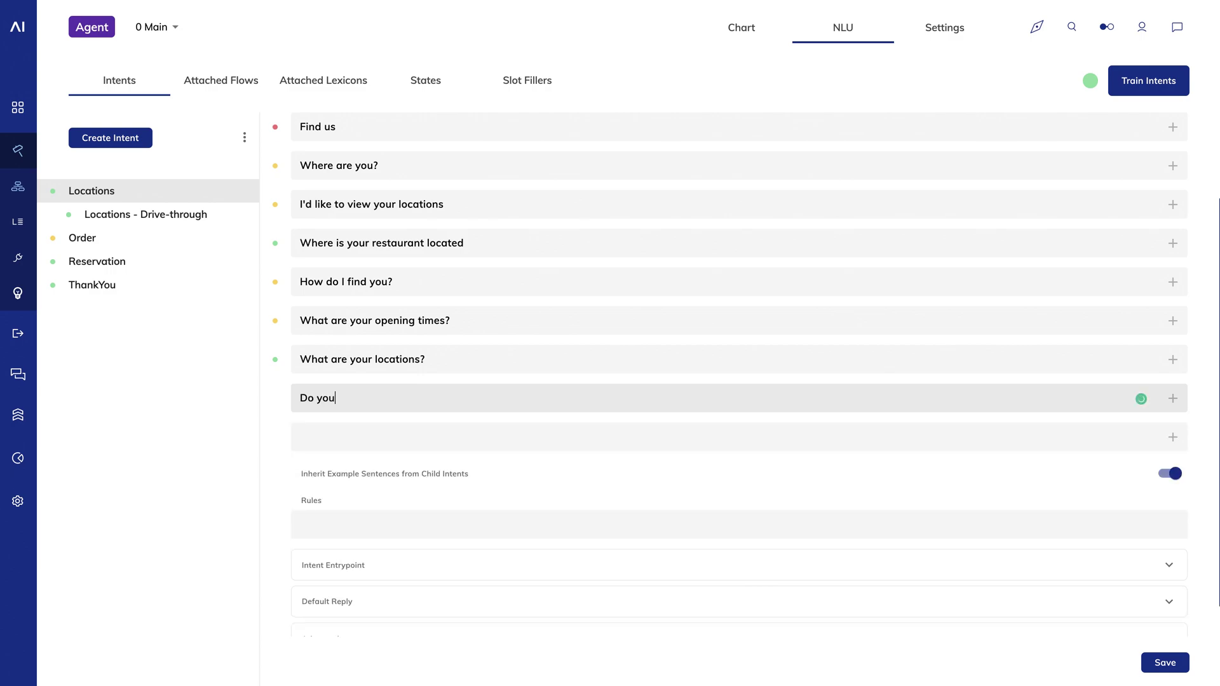
text( have locations in Sydney?)
double_click(445, 399)
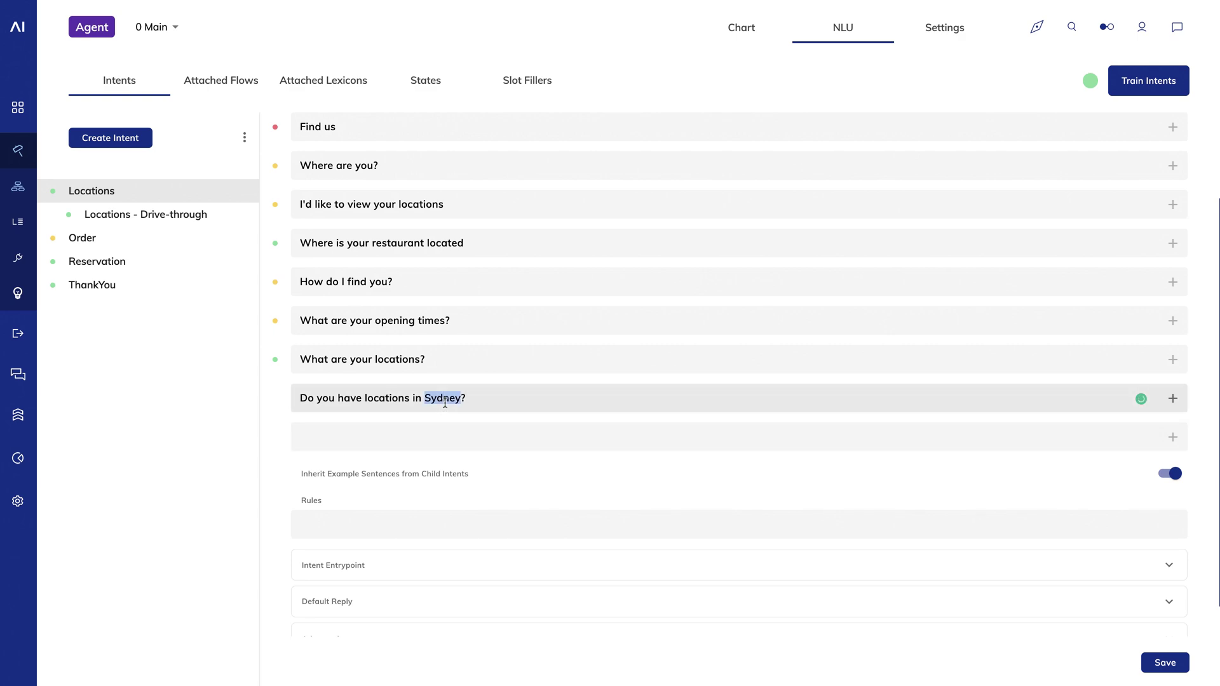
click(1176, 404)
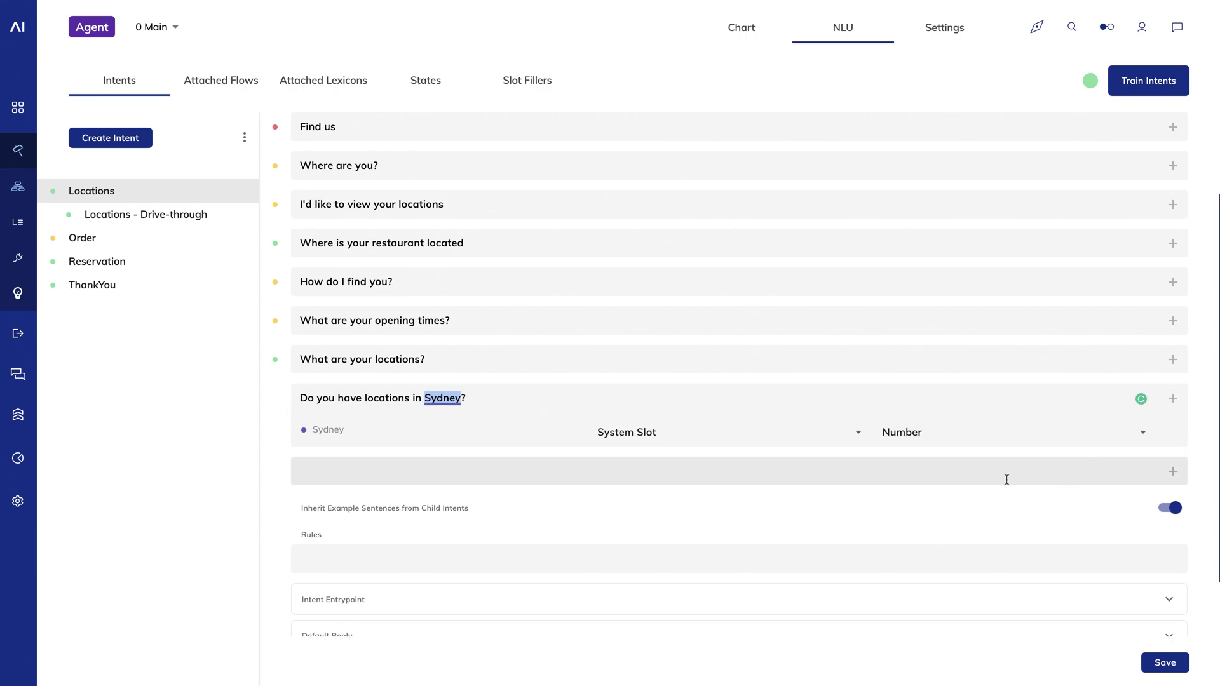
click(618, 430)
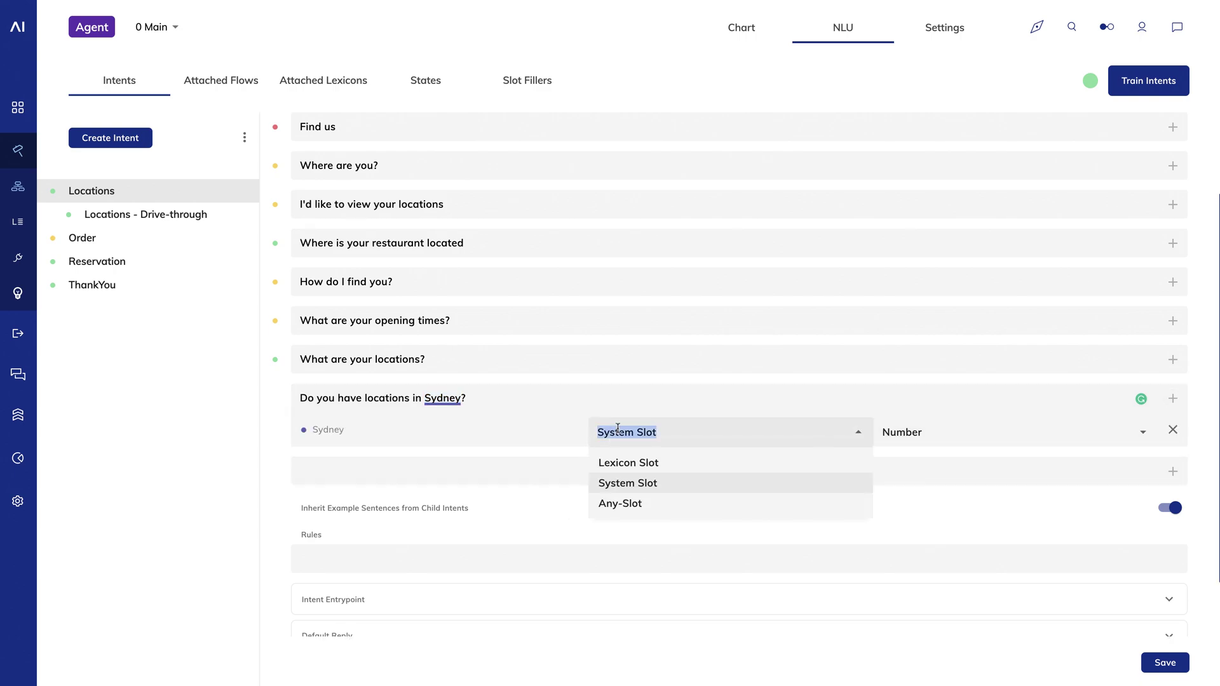
click(642, 463)
click(972, 438)
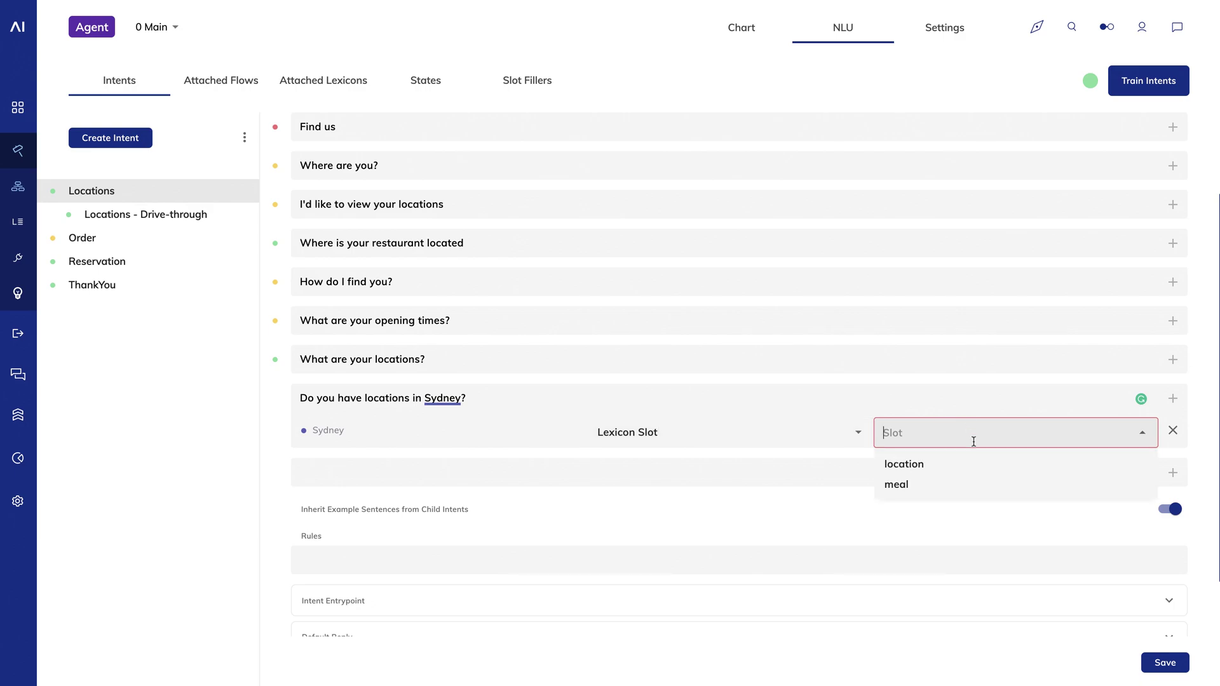
click(920, 470)
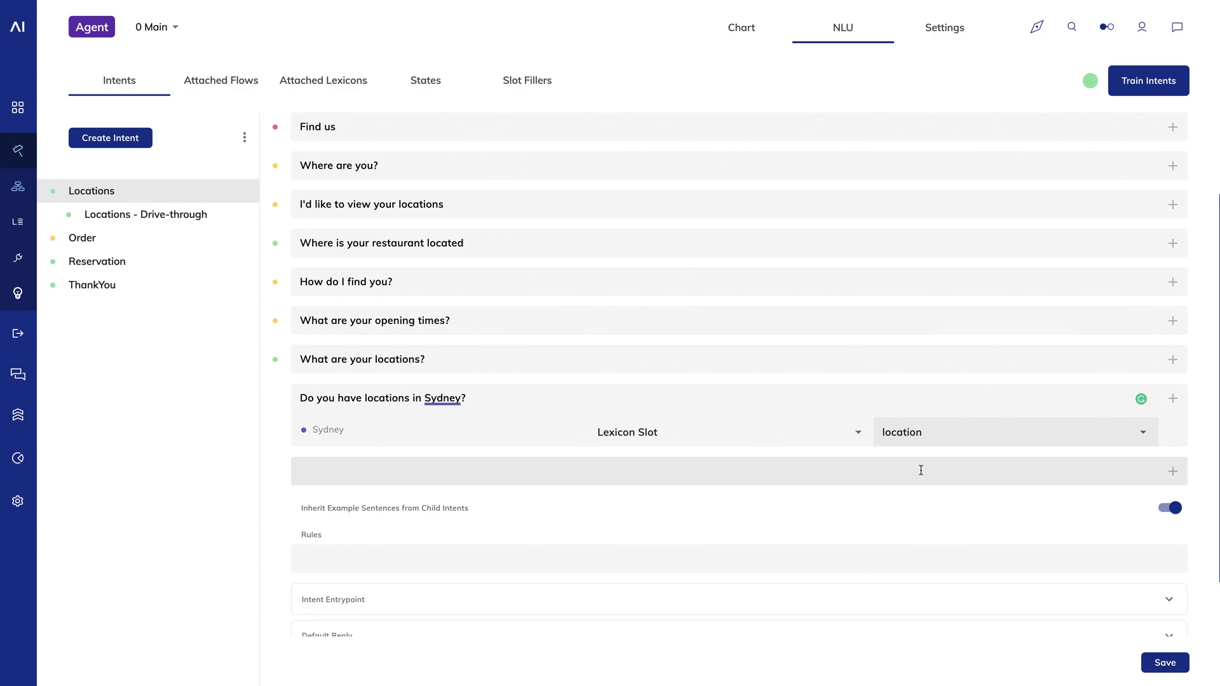
Save the Locations intent and check the score dots beside its sentences and intents
click(1165, 663)
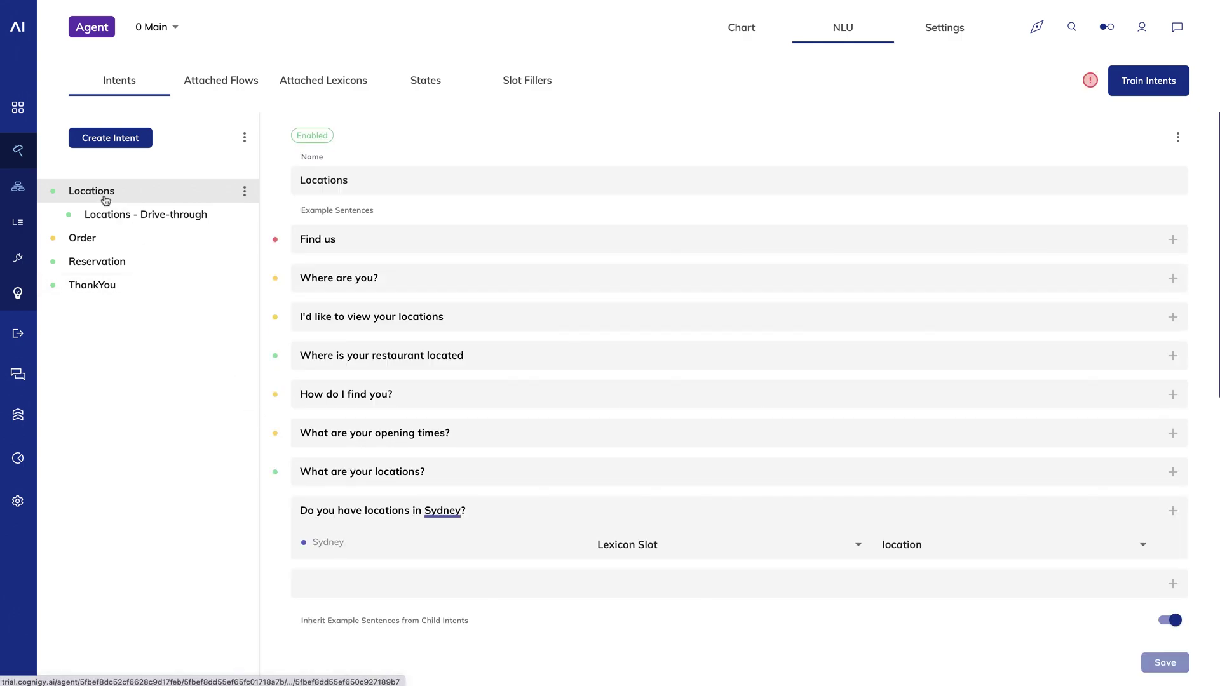
mouse_move(275, 245)
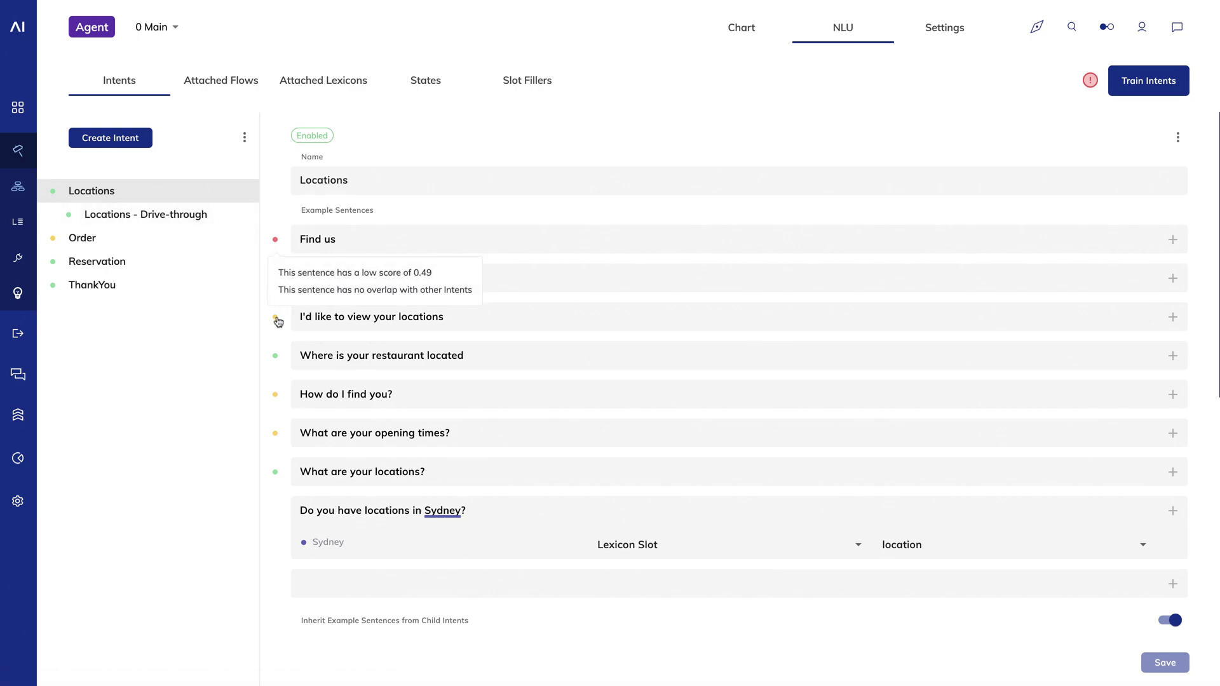
mouse_move(277, 318)
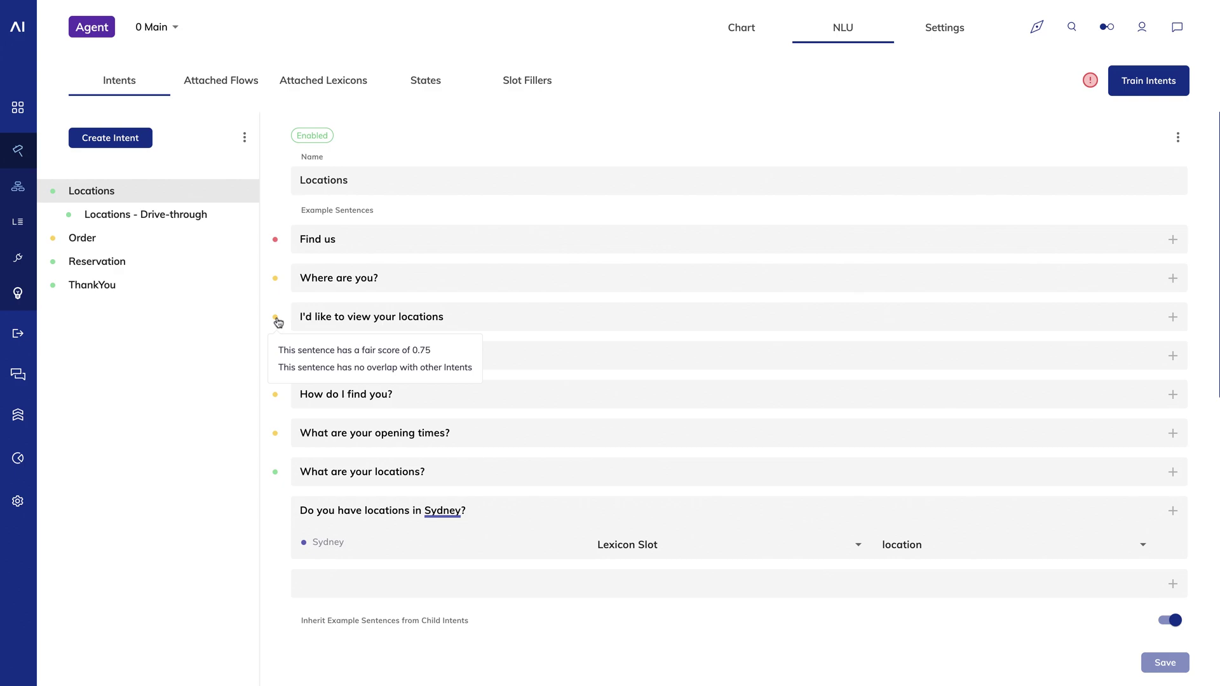
mouse_move(68, 216)
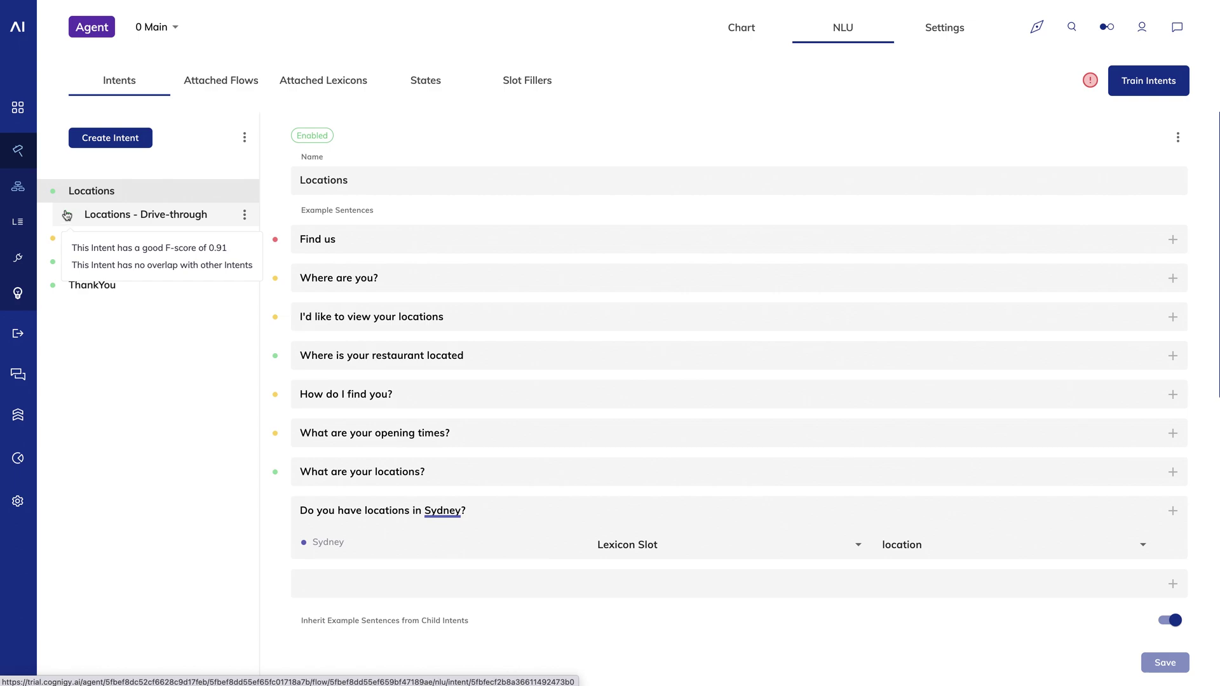
mouse_move(53, 194)
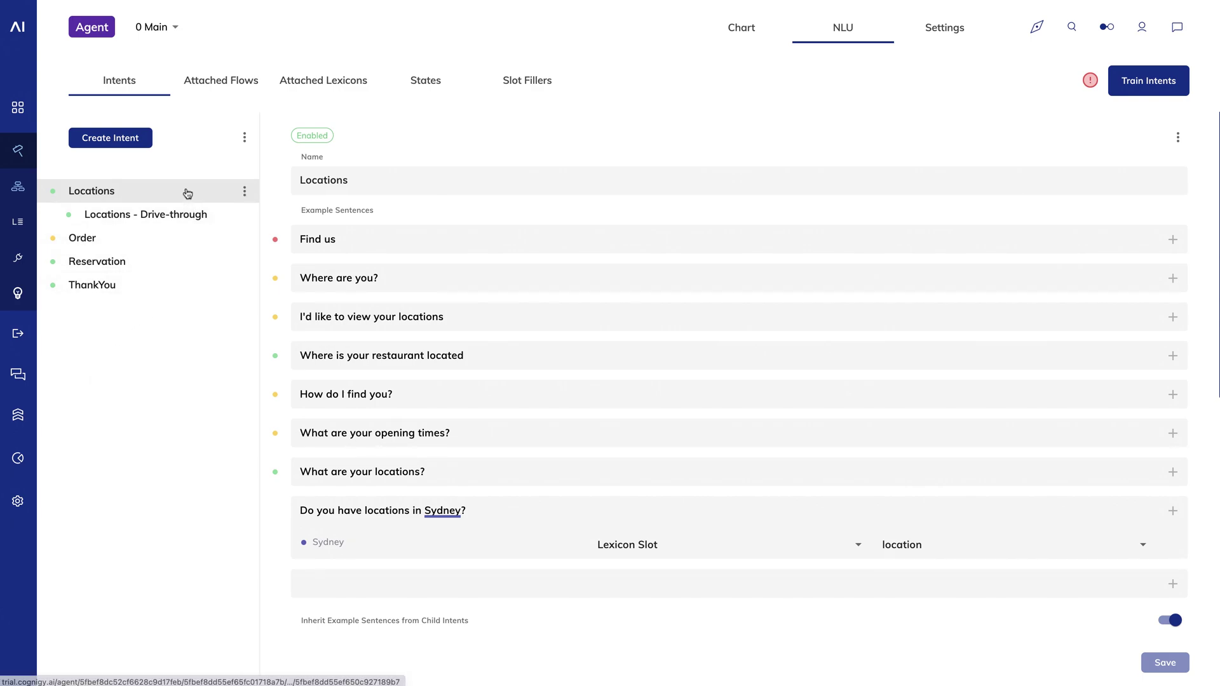
Look at the Locations - Drive-through child intent, then view the Attached Lexicons page
click(244, 191)
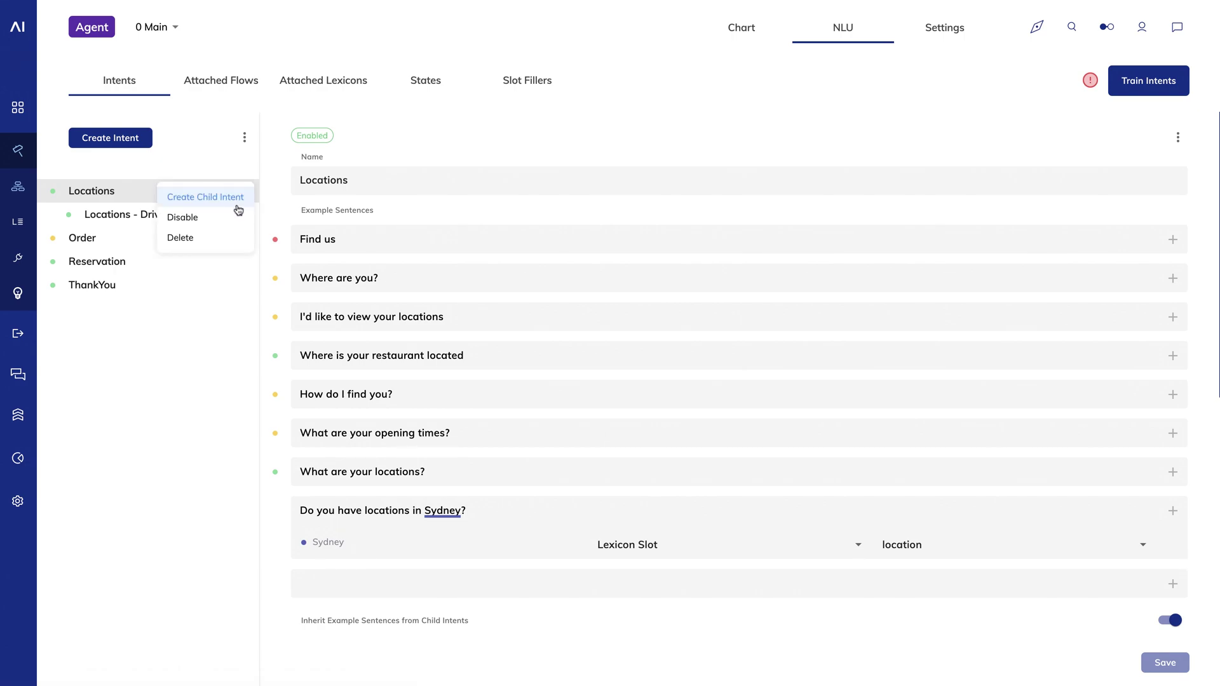
click(122, 220)
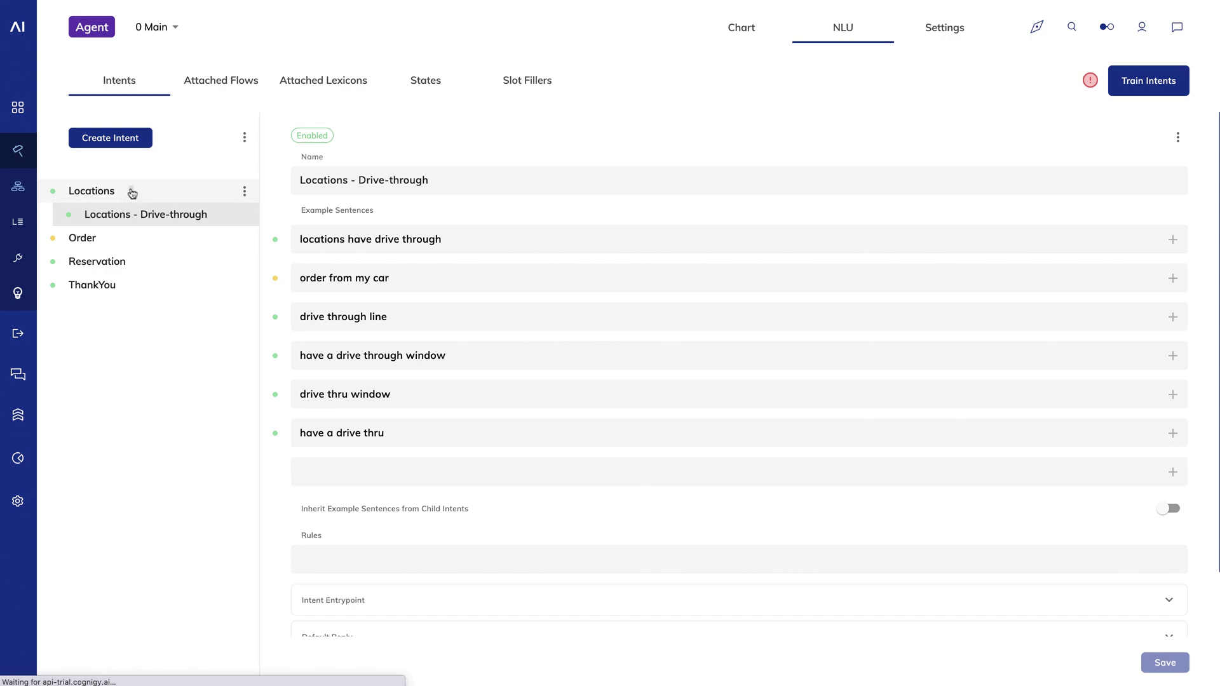
click(130, 191)
scroll(967, 544, down, 2)
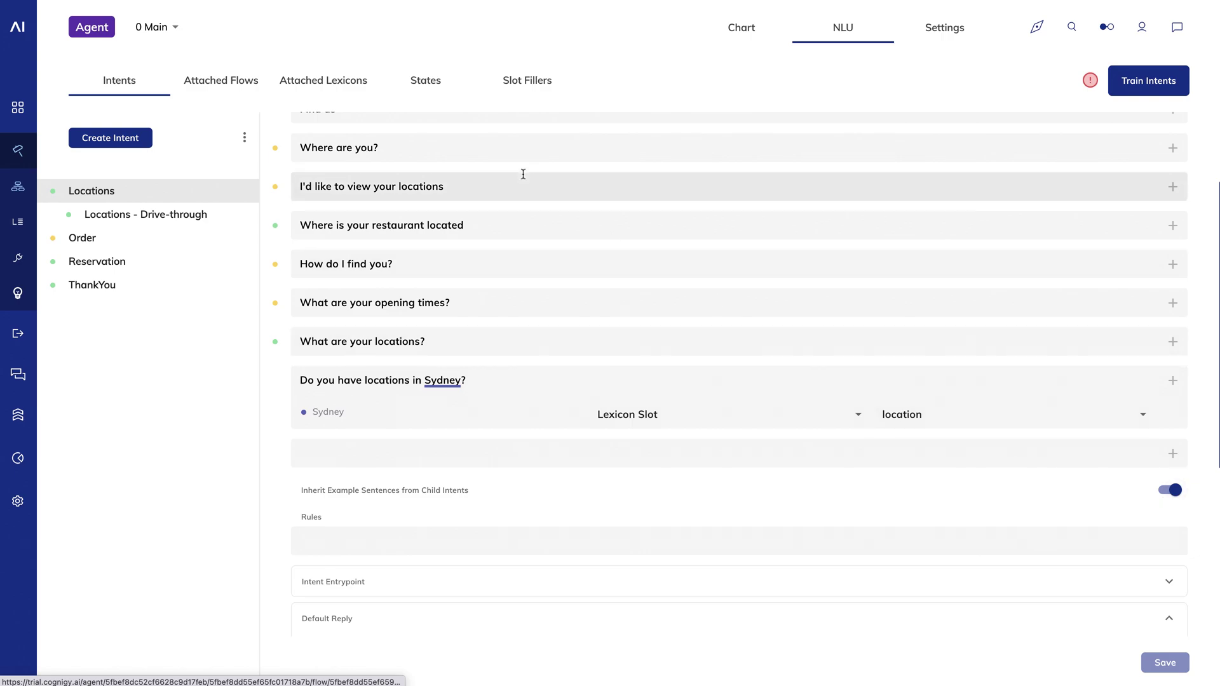
click(332, 84)
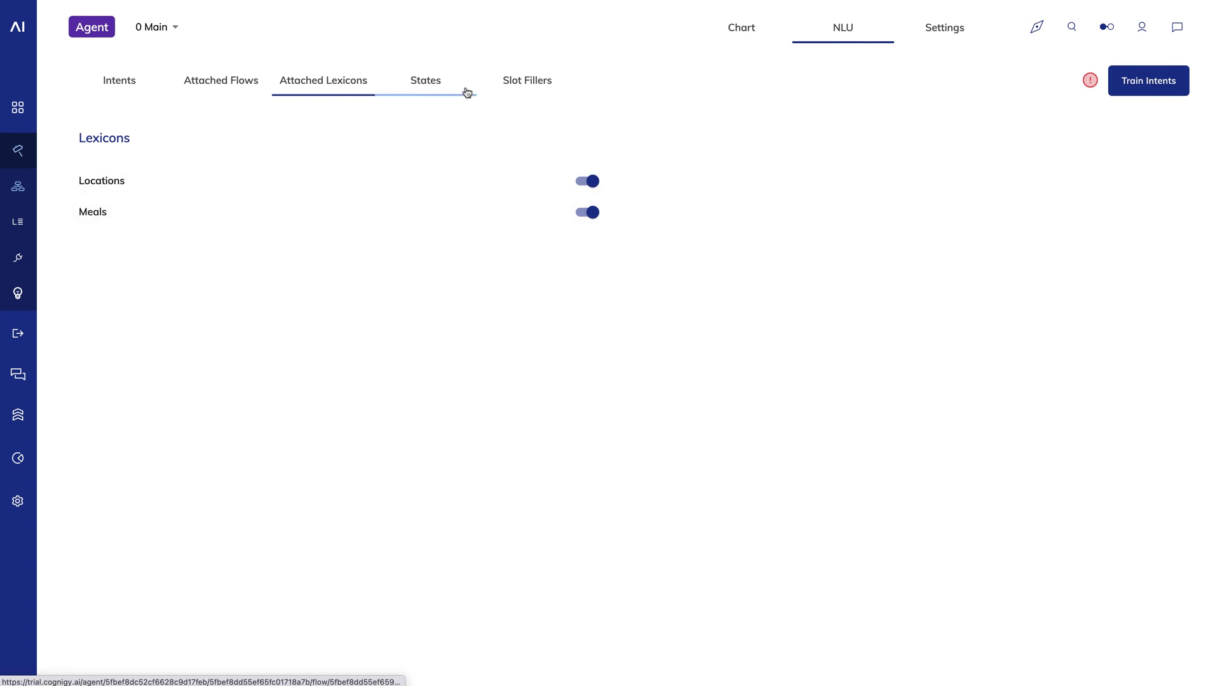
View the empty Slot Fillers page and check the task list for finished training
click(528, 82)
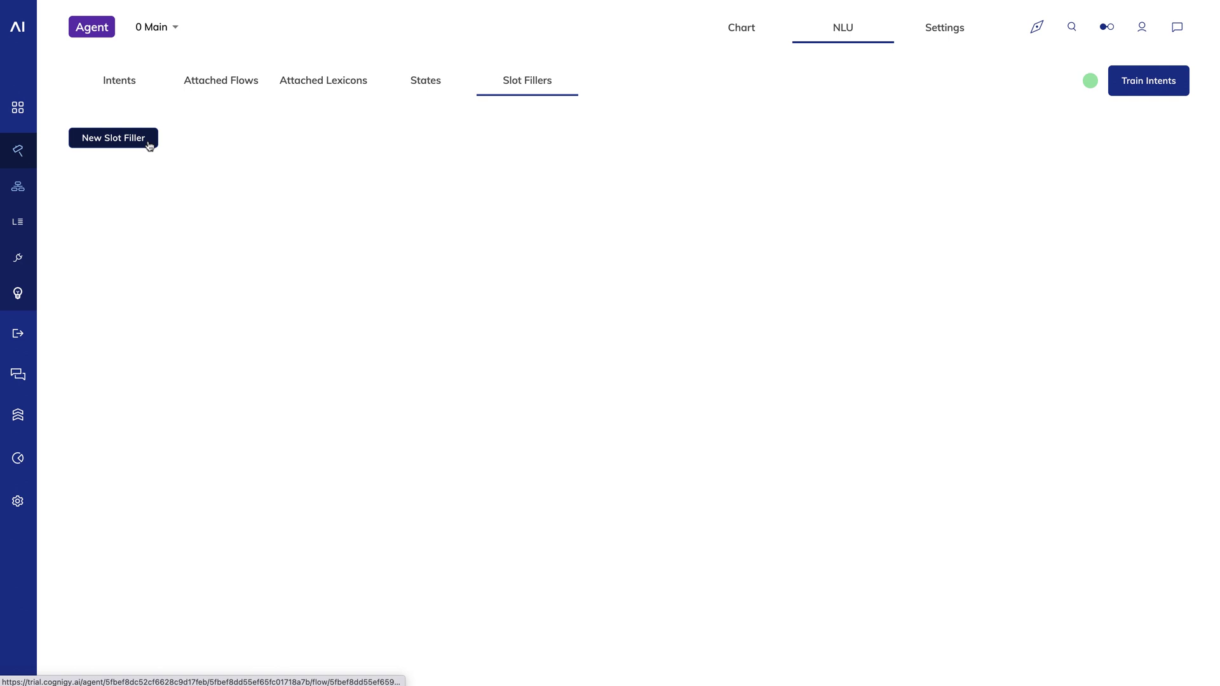
click(1099, 28)
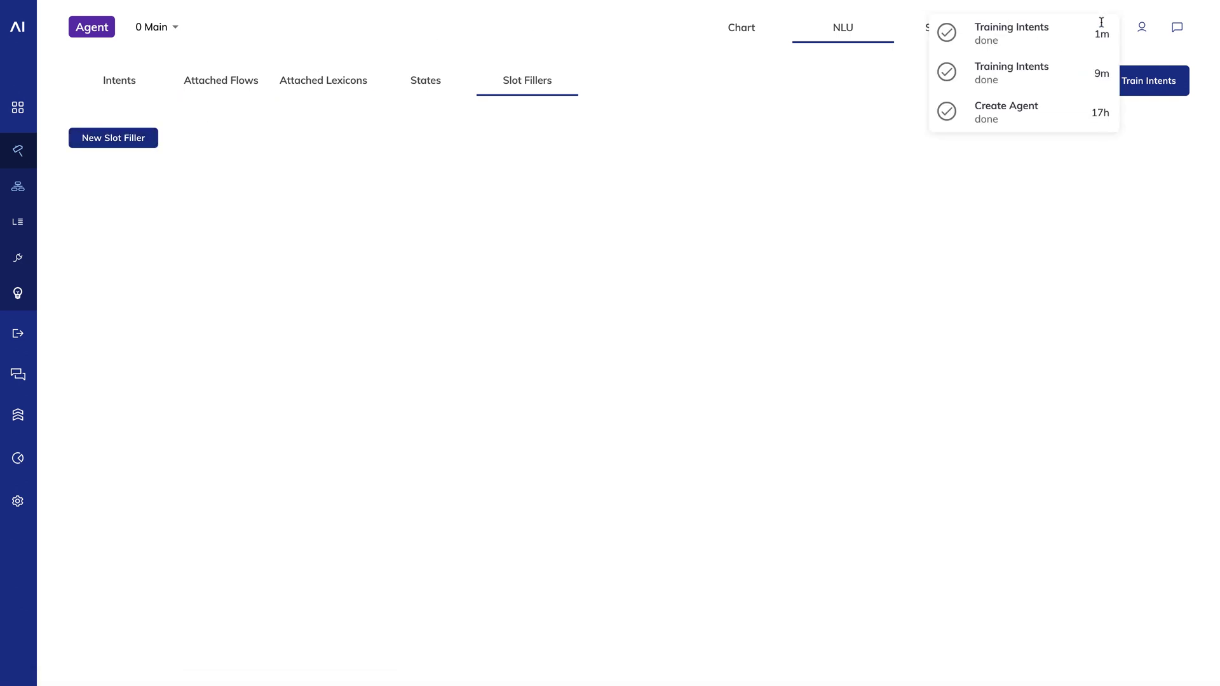